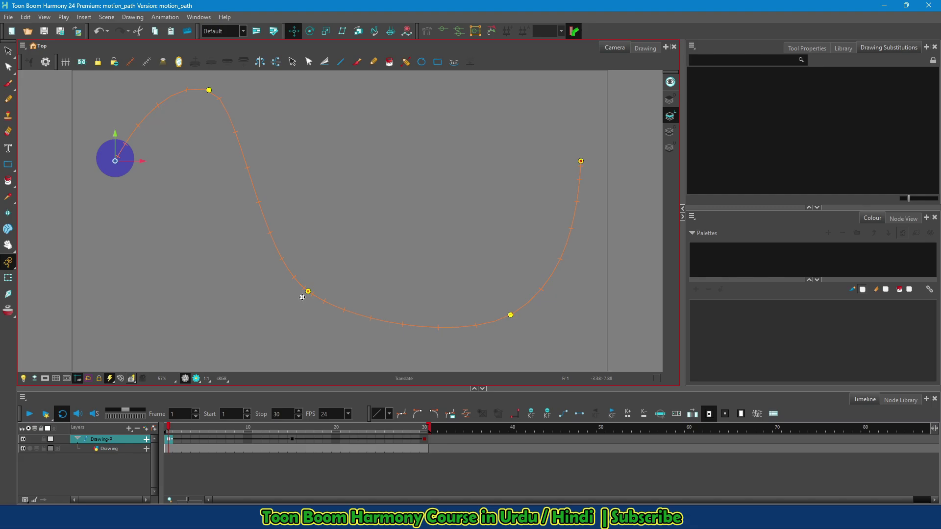
- Hide the existing drawing and its peg, and add a drawing layer named ball
left_click(23, 448)
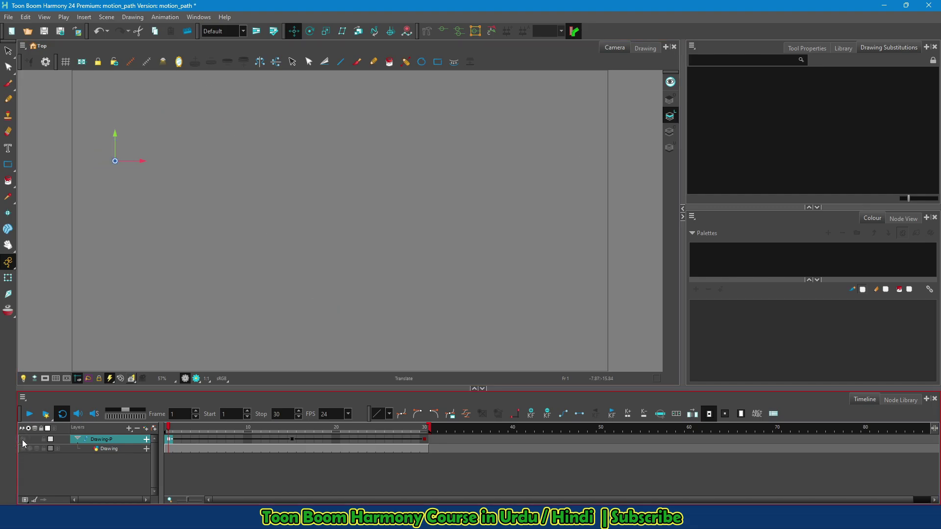
left_click(146, 438)
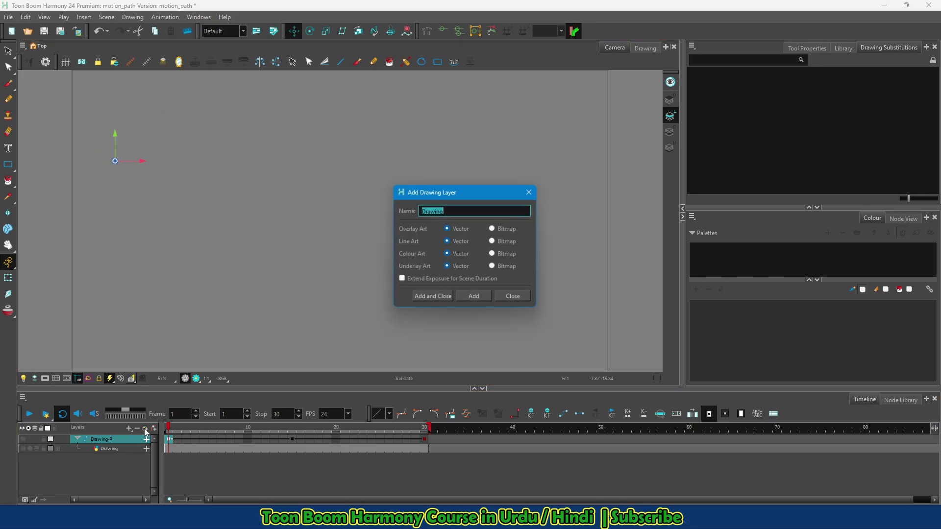
type("ba")
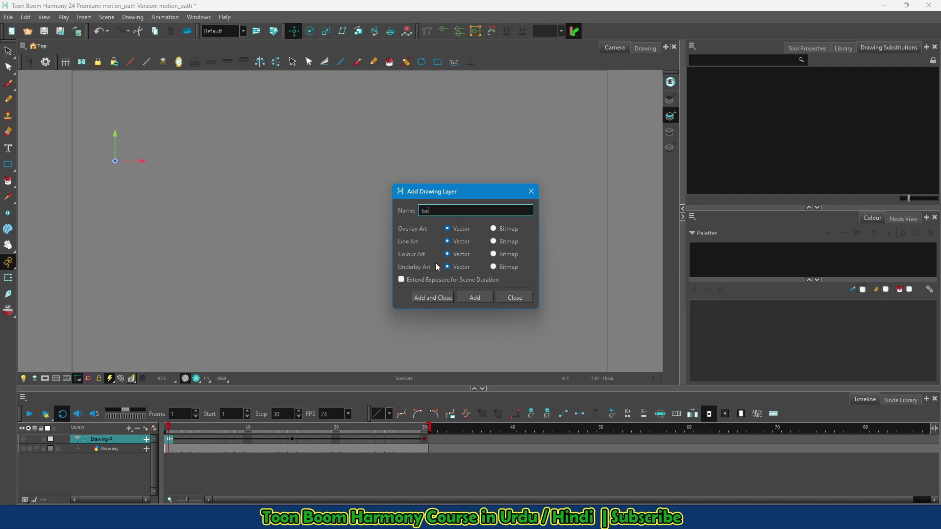
type("ll")
key("Return")
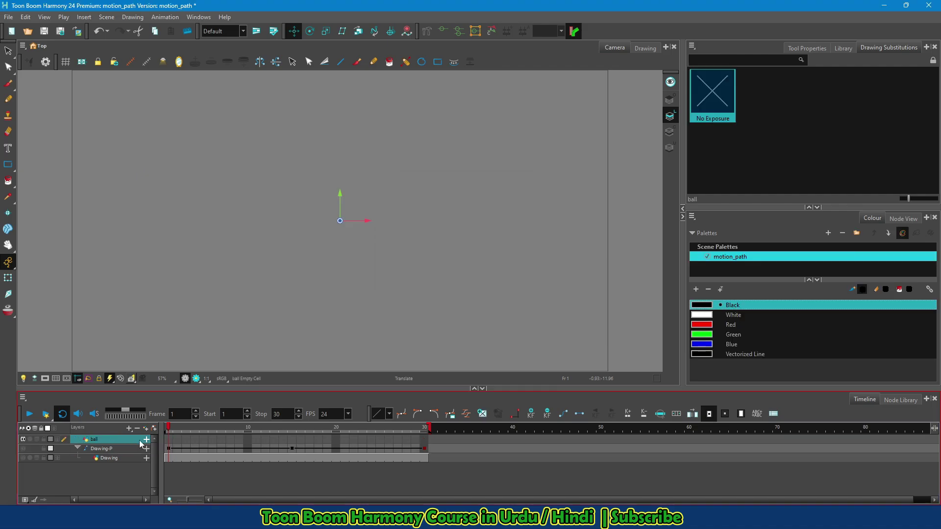
- Draw a small circle near the camera frame's upper-left corner on frame 1 of the ball layer and fill it black
left_click(169, 439)
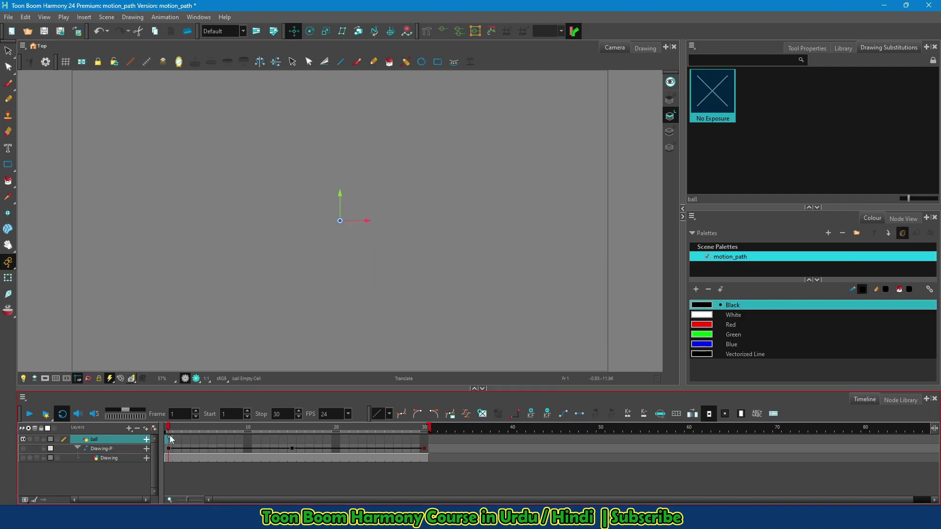
left_click(421, 61)
left_click_drag(106, 109, 148, 152)
key("alt+i")
left_click(127, 131)
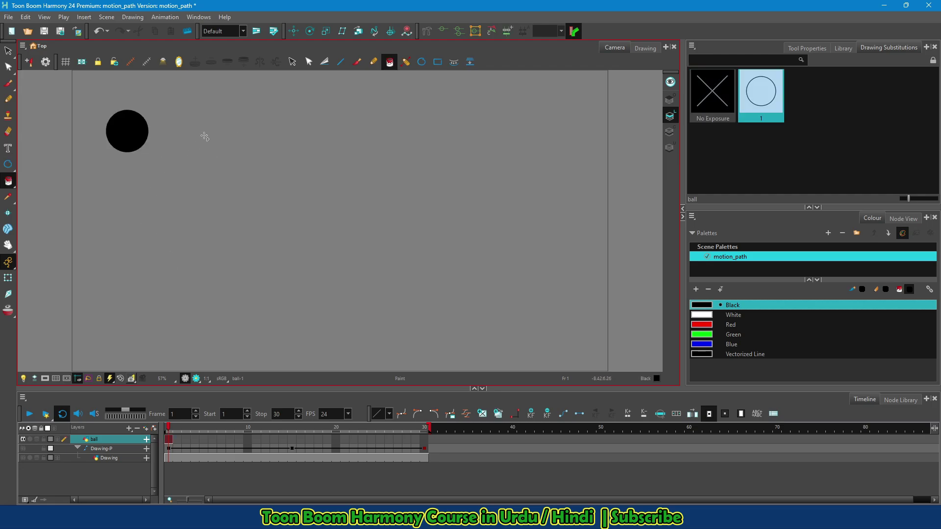
- Extend the ball drawing's exposure to frame 30 and add a parent peg to the ball layer
left_click(424, 439)
key("F5")
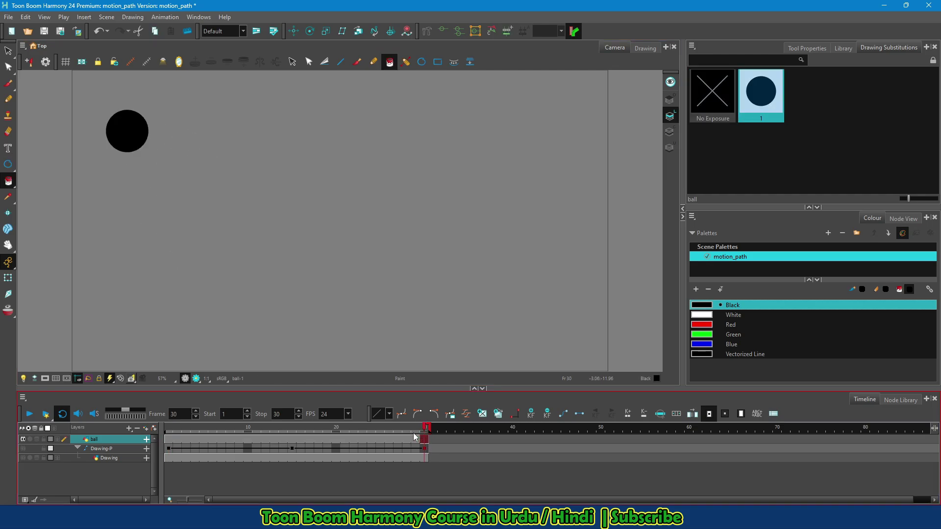
left_click(153, 429)
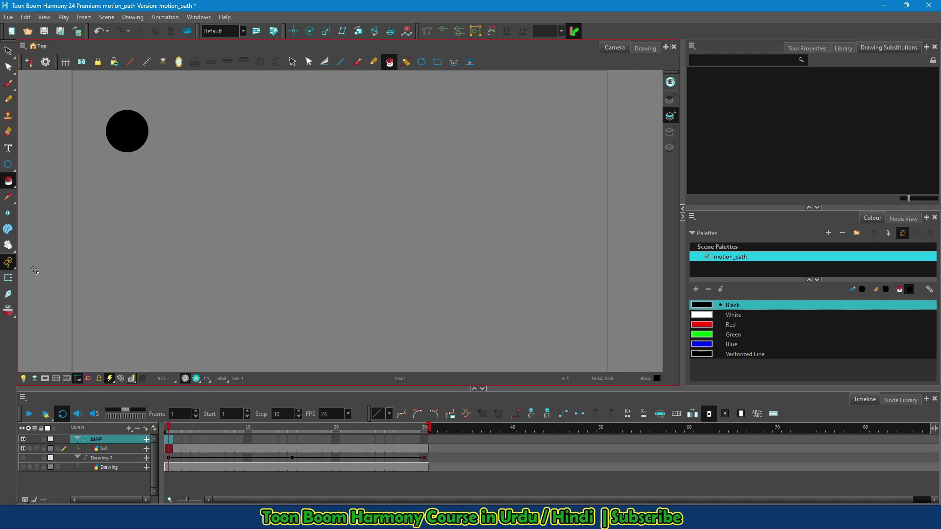
- Move the ball peg's pivot onto the centre of the ball and test it by shifting the ball slightly
left_click(11, 281)
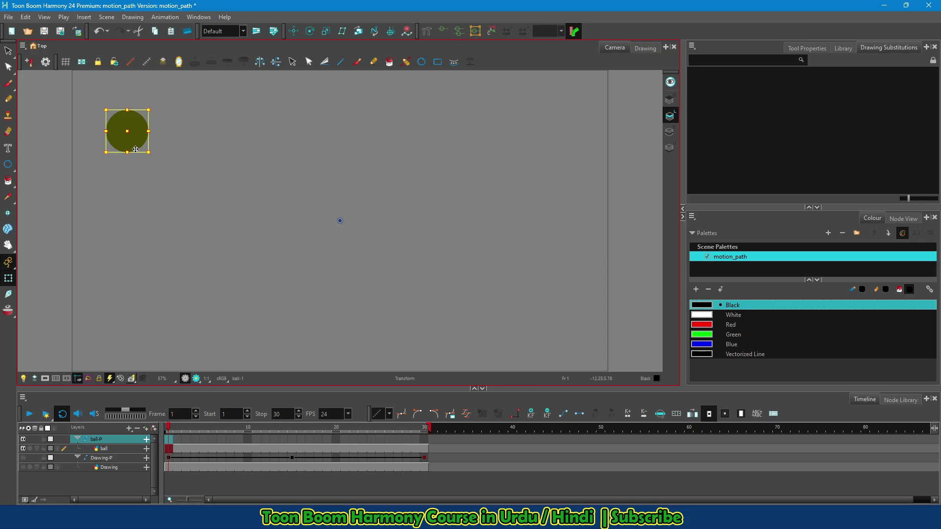
left_click(293, 31)
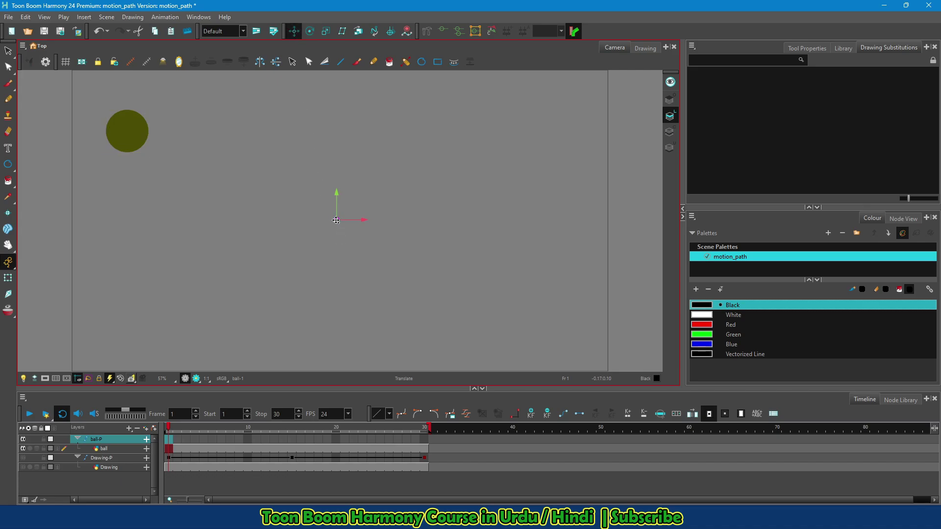
left_click_drag(340, 221, 129, 132)
left_click(9, 278)
left_click_drag(135, 139, 132, 144)
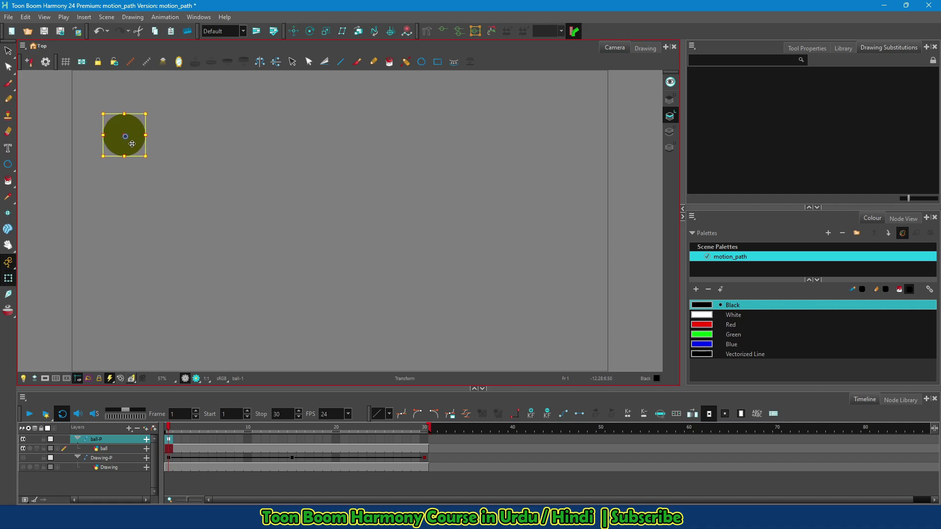
- Set a keyframe on the ball's peg at frame 1
left_click(178, 439)
left_click(169, 439)
left_click(547, 415)
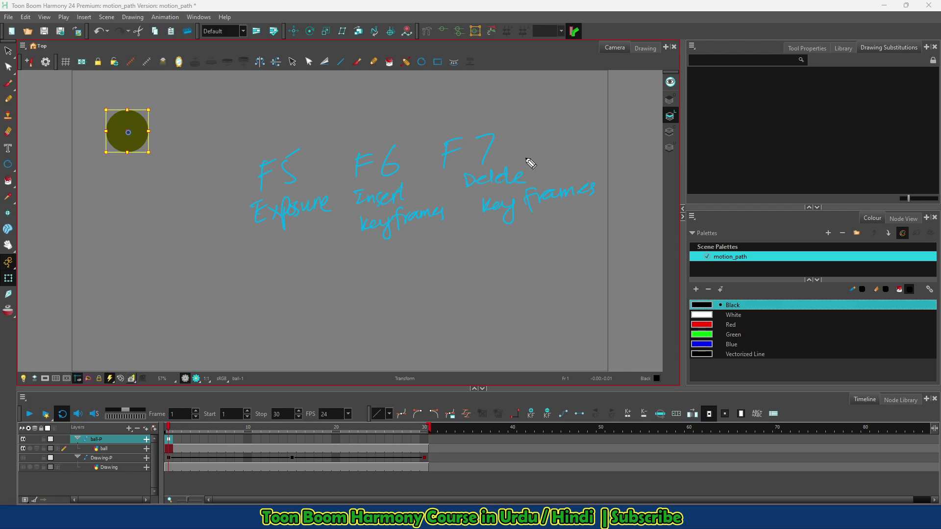
key("Escape")
left_click(169, 436)
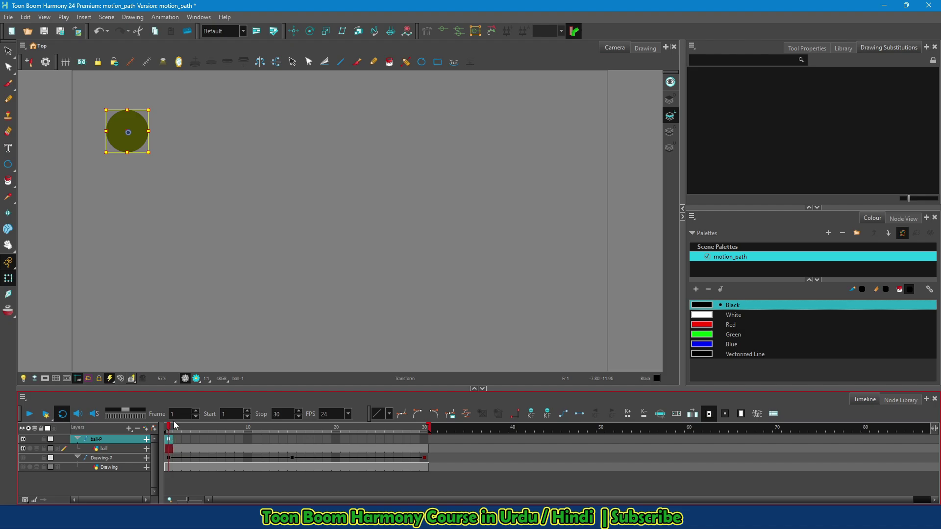
left_click(170, 438)
- Move the ball horizontally to the camera frame's right edge at frame 30 and play back the animation
left_click(425, 439)
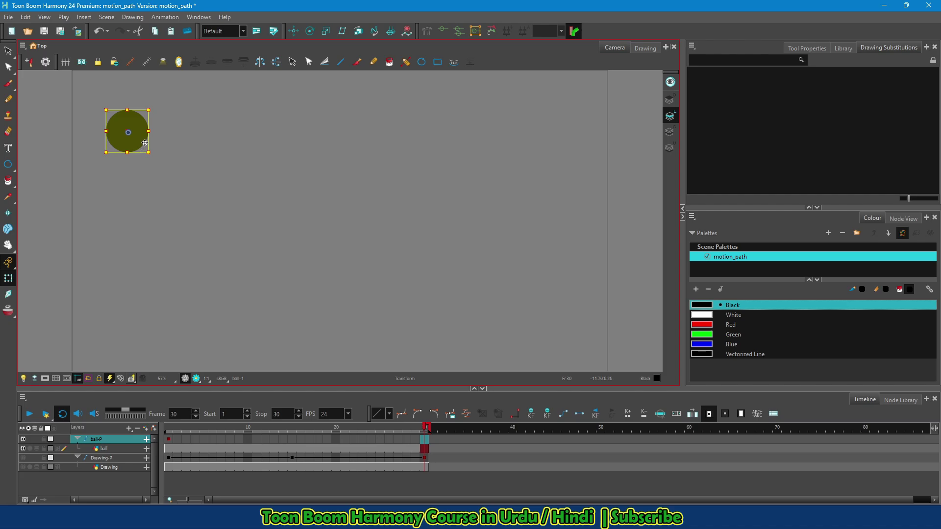
left_click_drag(143, 142, 596, 128)
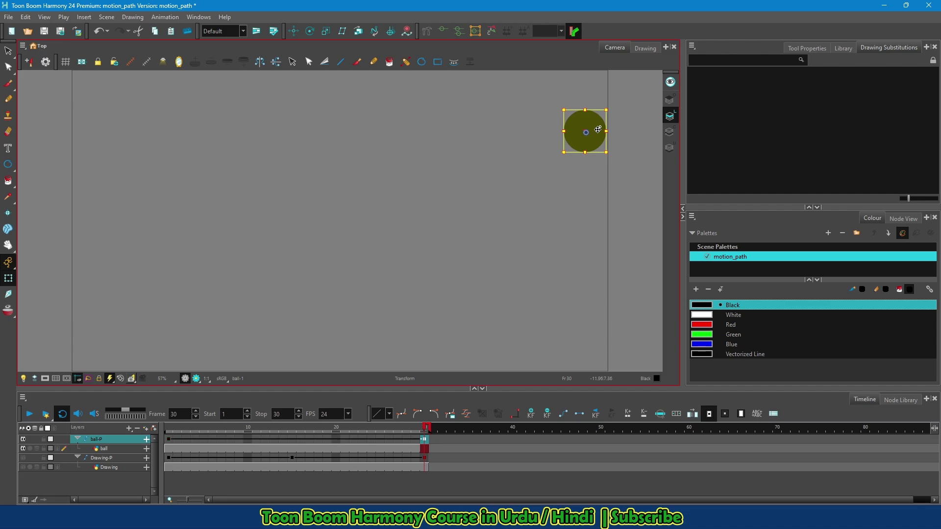
left_click(422, 434)
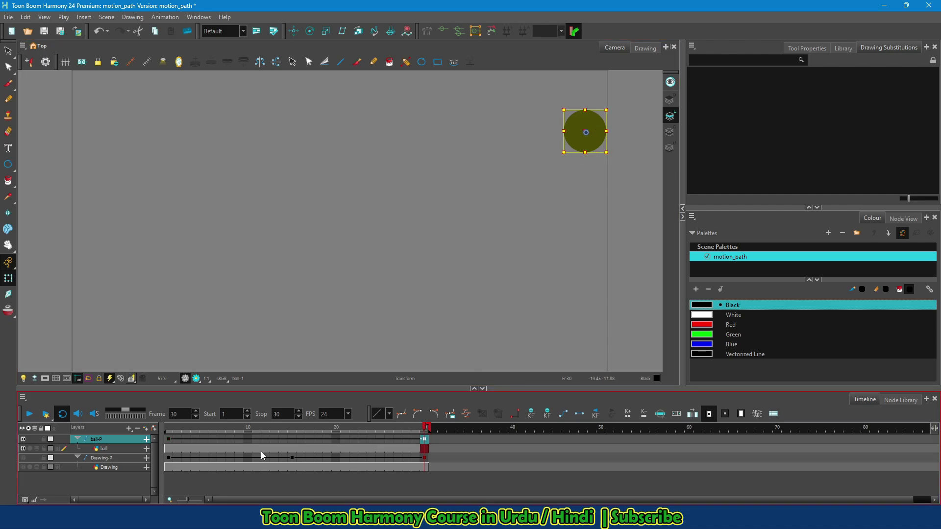
left_click(30, 417)
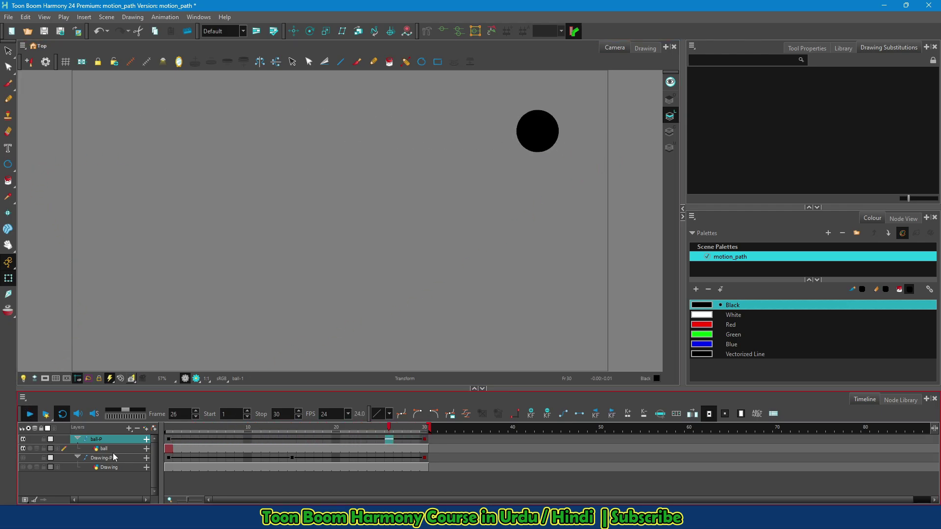
key("Return")
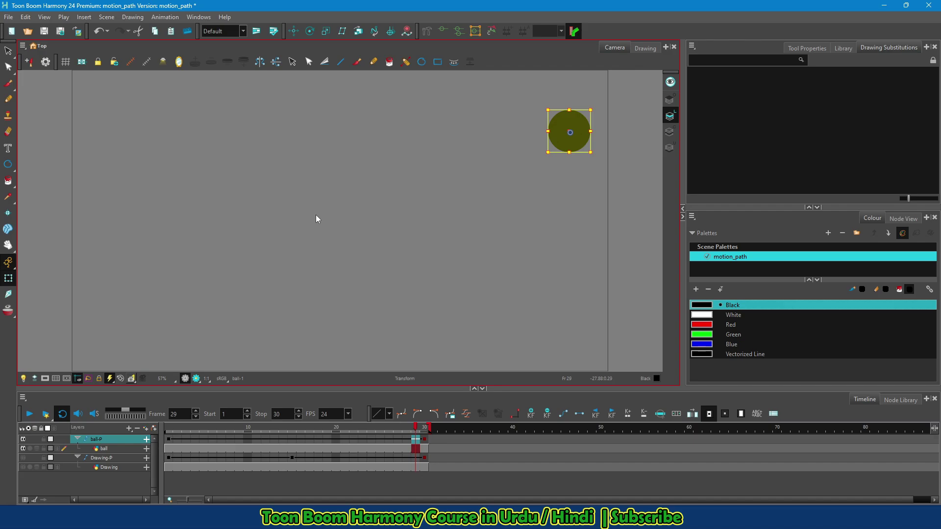
- Display the ball peg's motion path in the camera view and select its keyframe at frame 1
left_click(131, 63)
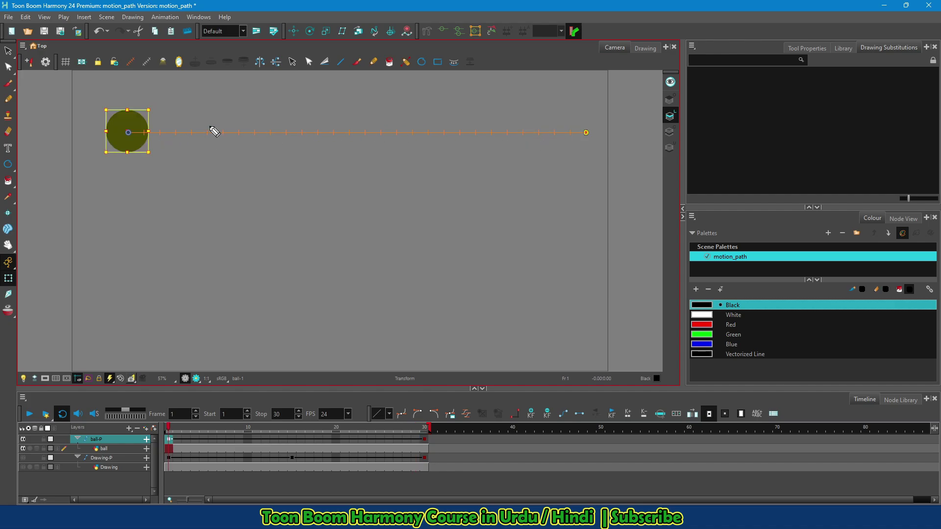
mouse_move(207, 124)
left_mouse_down()
mouse_move(201, 133)
mouse_move(206, 124)
mouse_move(239, 126)
left_mouse_up()
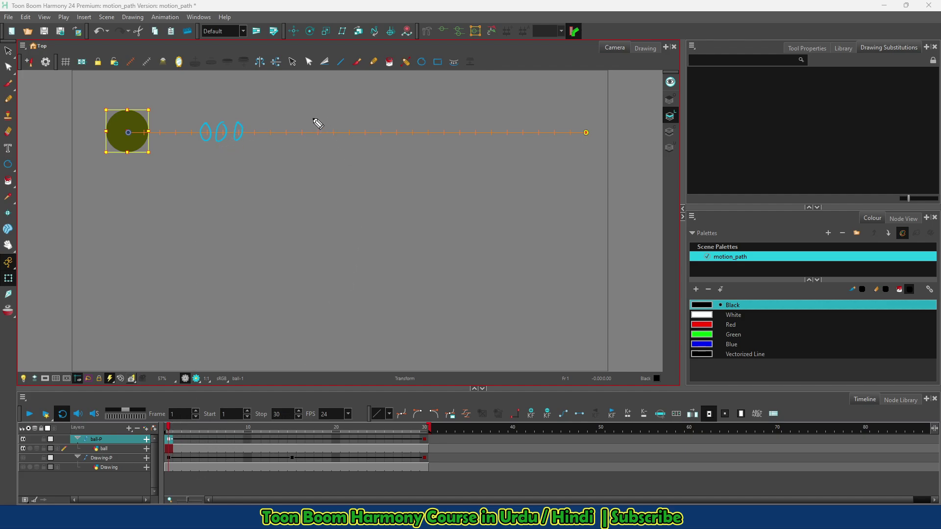
mouse_move(289, 120)
left_mouse_down()
mouse_move(283, 139)
mouse_move(290, 130)
mouse_move(300, 142)
mouse_move(316, 130)
left_mouse_up()
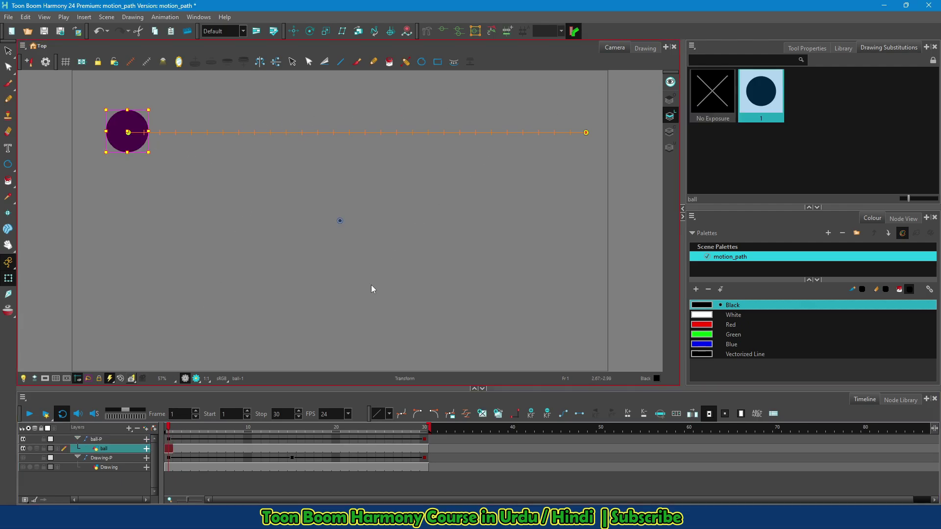
left_click(169, 439)
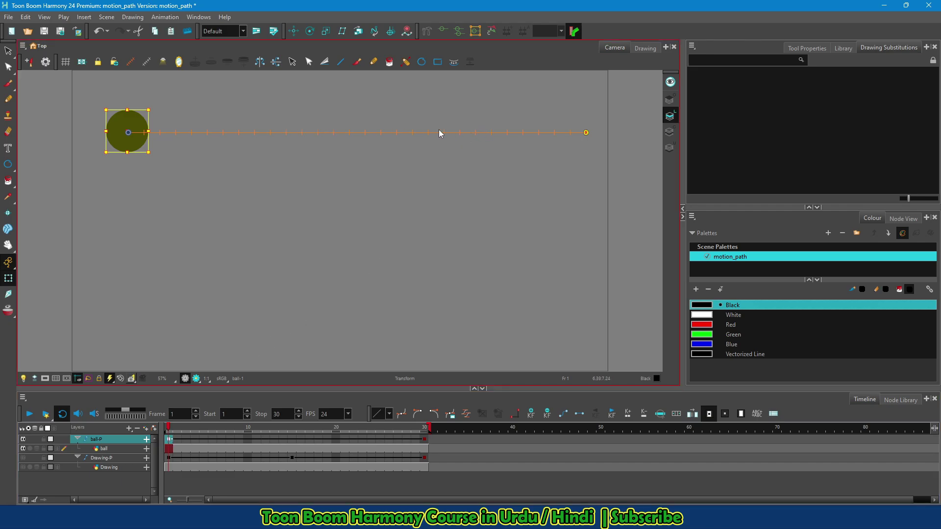
- Add two control points to the ball's motion path, shape it into an S-curve and play back the animation
left_click(512, 133)
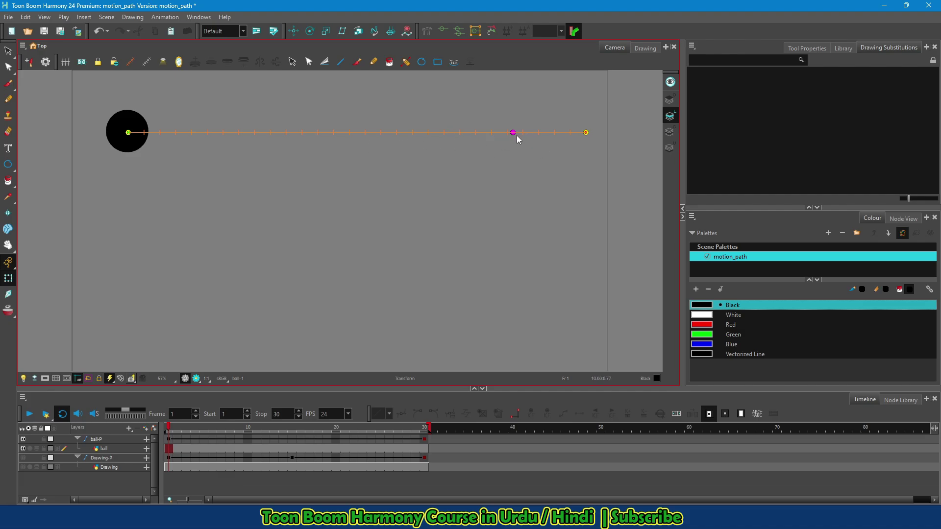
left_click(236, 132)
left_click_drag(513, 133, 482, 333)
scroll(328, 128, "down", 4)
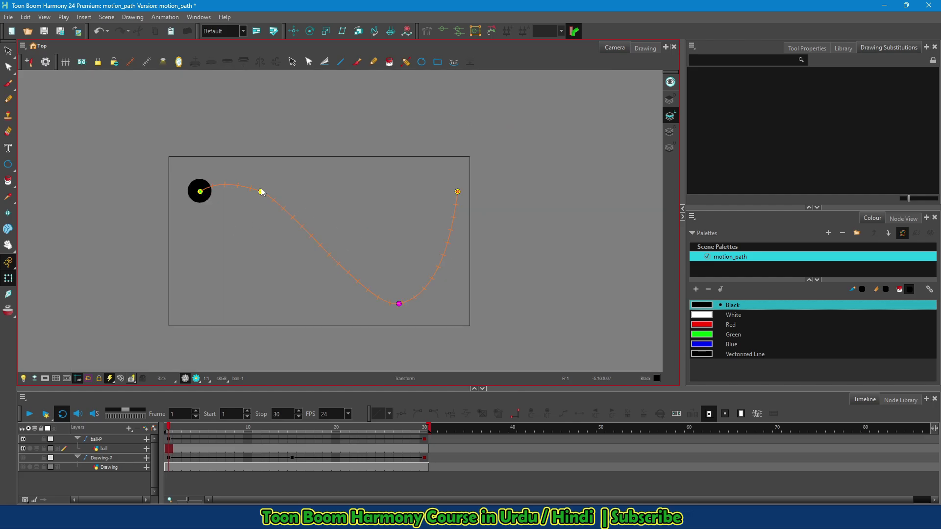
left_click_drag(261, 192, 290, 132)
left_click_drag(400, 305, 374, 263)
left_click(30, 414)
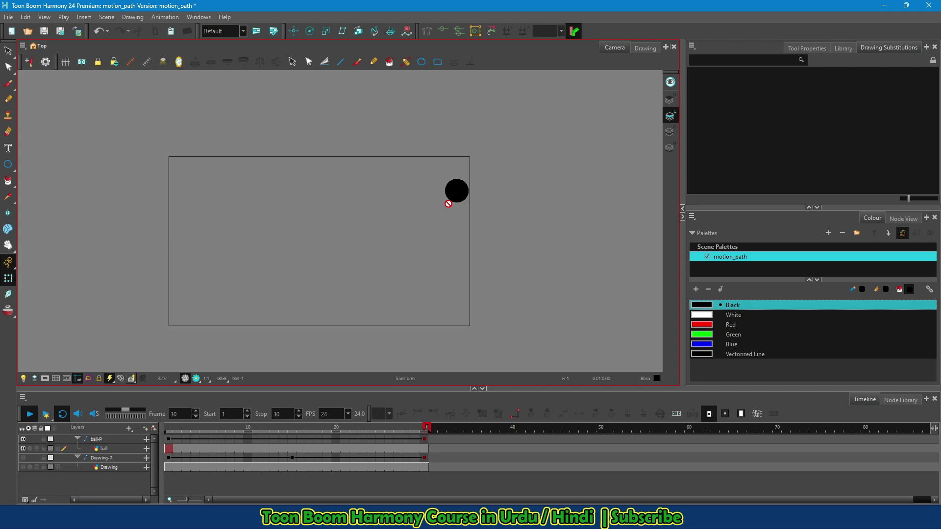
left_click(237, 159)
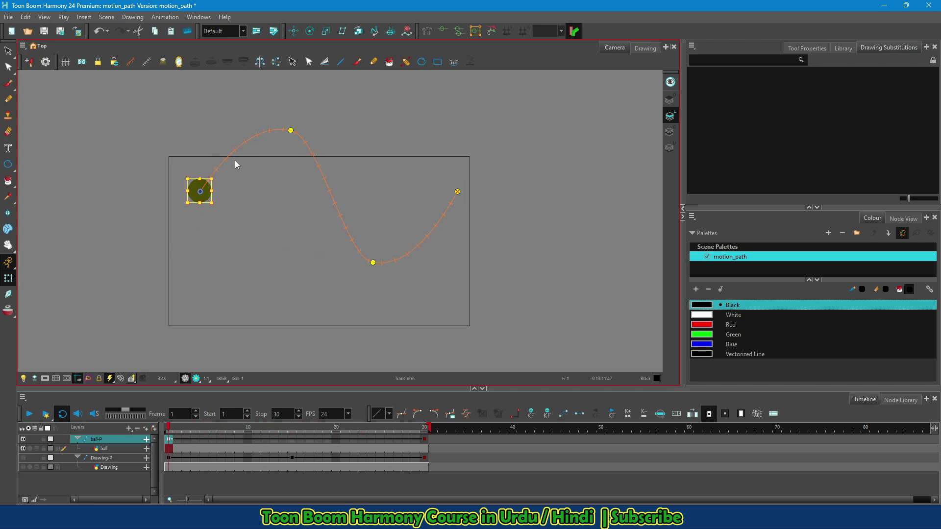
left_click(146, 62)
left_click(209, 178)
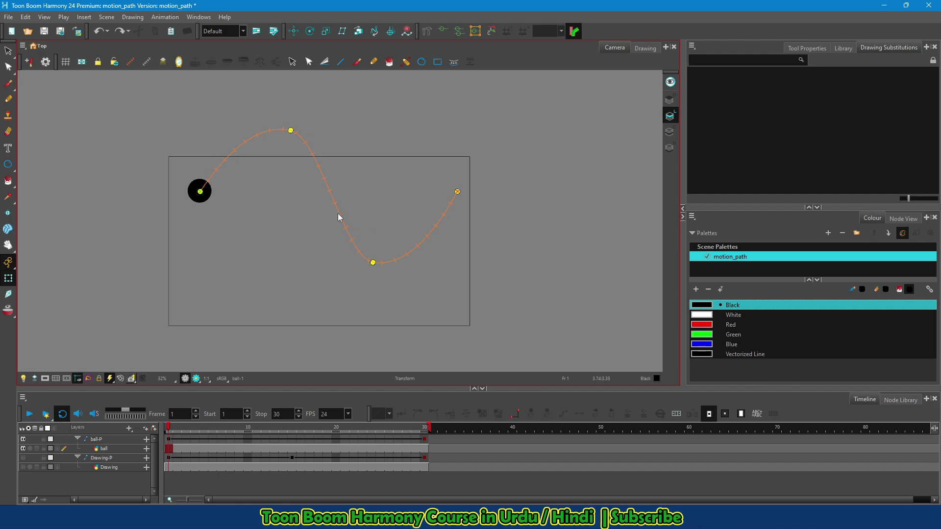
- Show the toolbar for editing a motion path control point's tension, continuity and bias
left_click(291, 131)
left_click(198, 17)
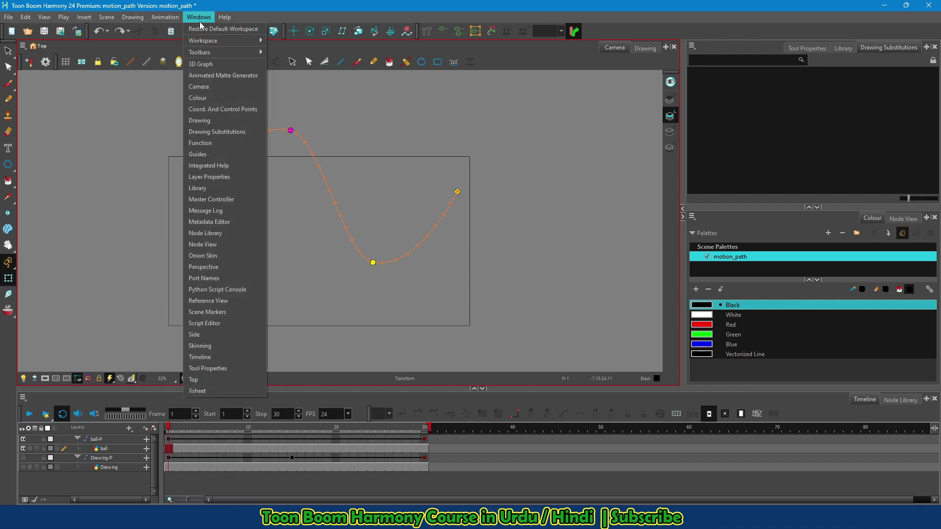
mouse_move(224, 53)
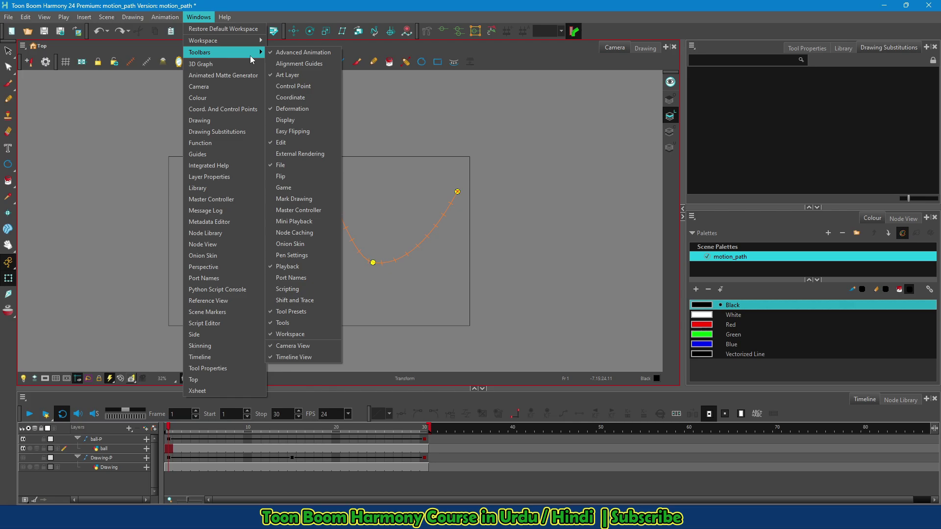
left_click(300, 97)
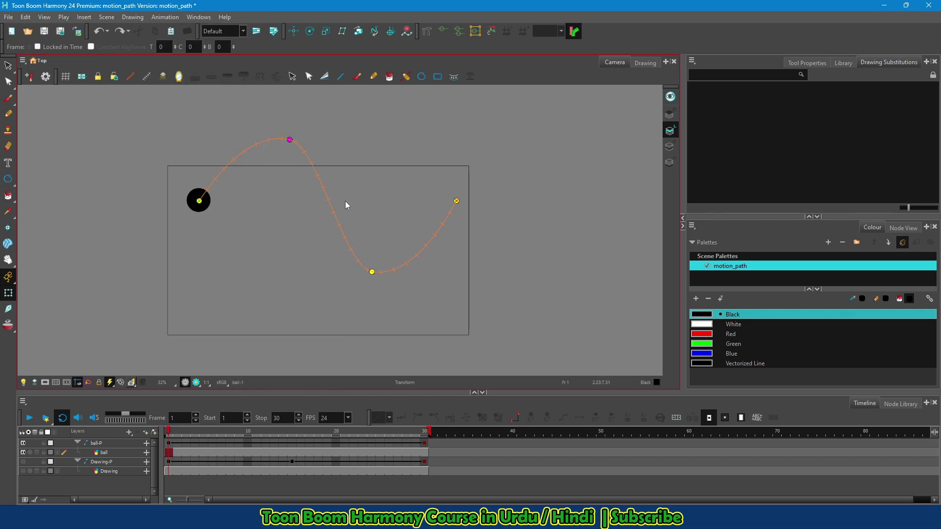
left_click(227, 181)
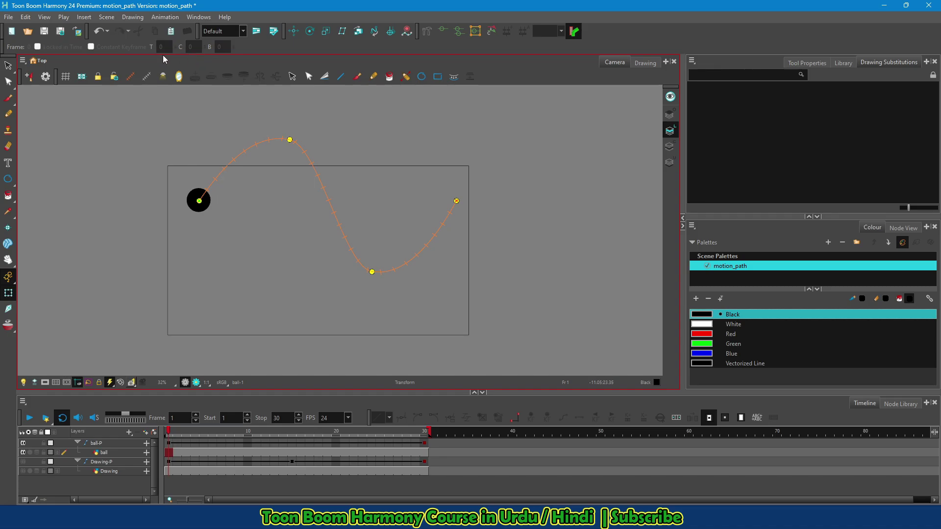
- Set the continuity of the path's upper and lower control points to -1 and play back the animation
left_click(289, 140)
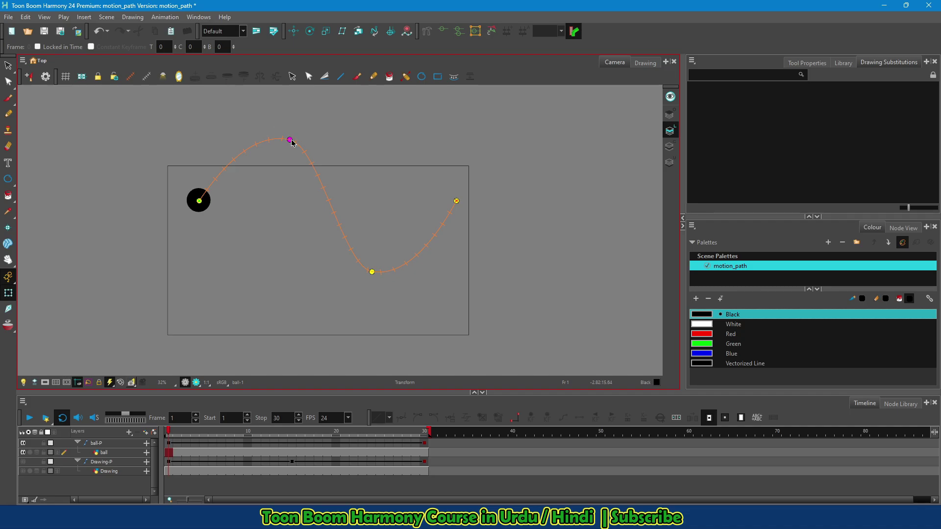
left_click(191, 47)
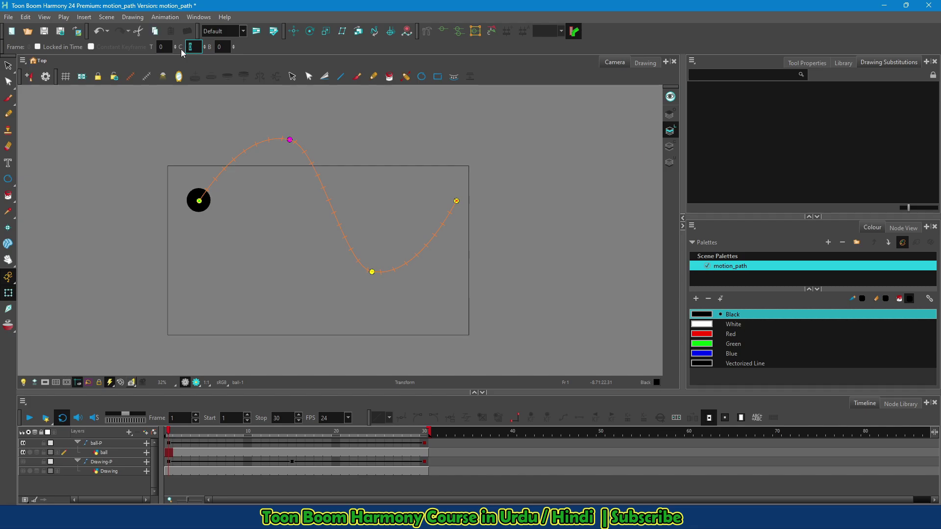
type("-1")
key("Return")
left_click(372, 273)
key("Return")
left_click(29, 418)
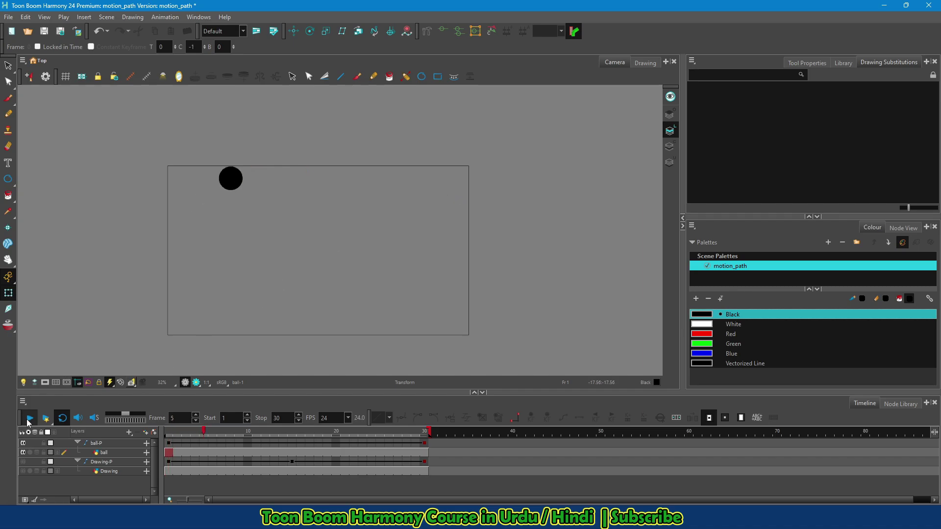